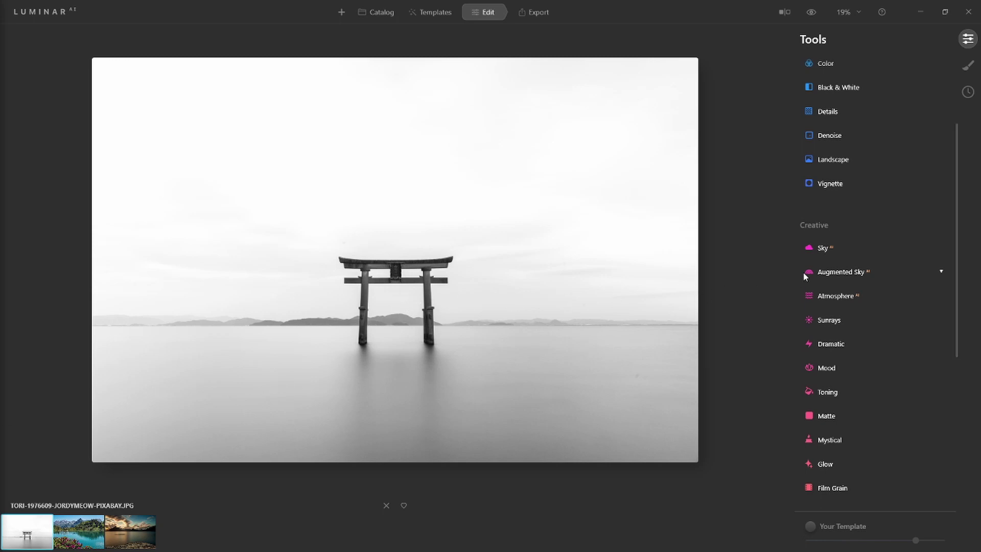
Step: Open Sky AI for the torii photo and display the All Skies thumbnail gallery
click(823, 248)
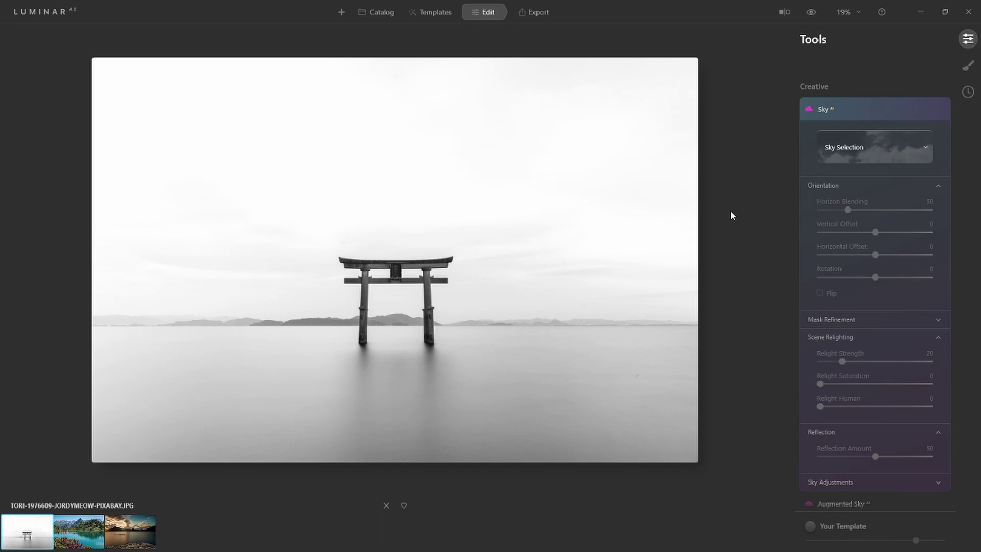
click(873, 149)
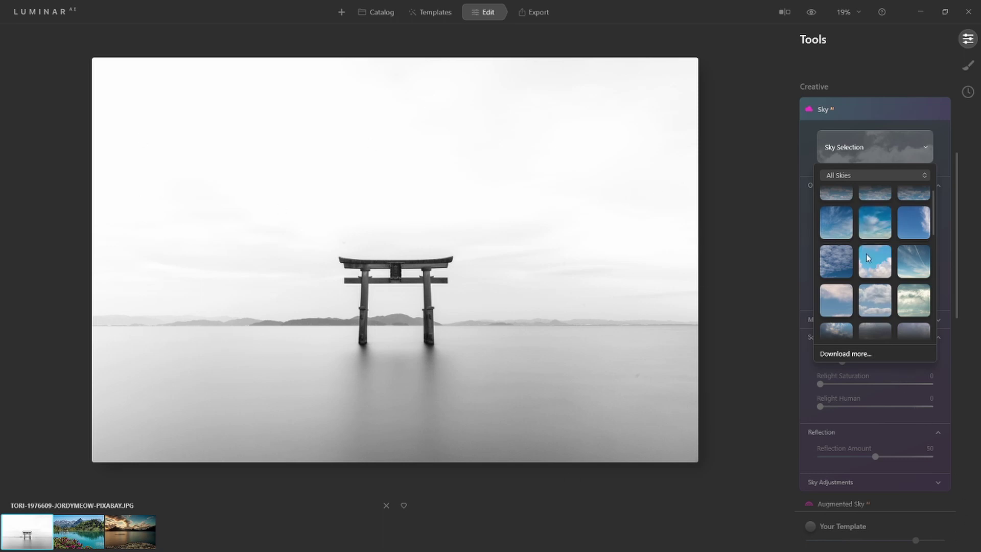
Step: Apply Blue Sky 8 to the torii photo and set Reflection Amount to 47
click(875, 264)
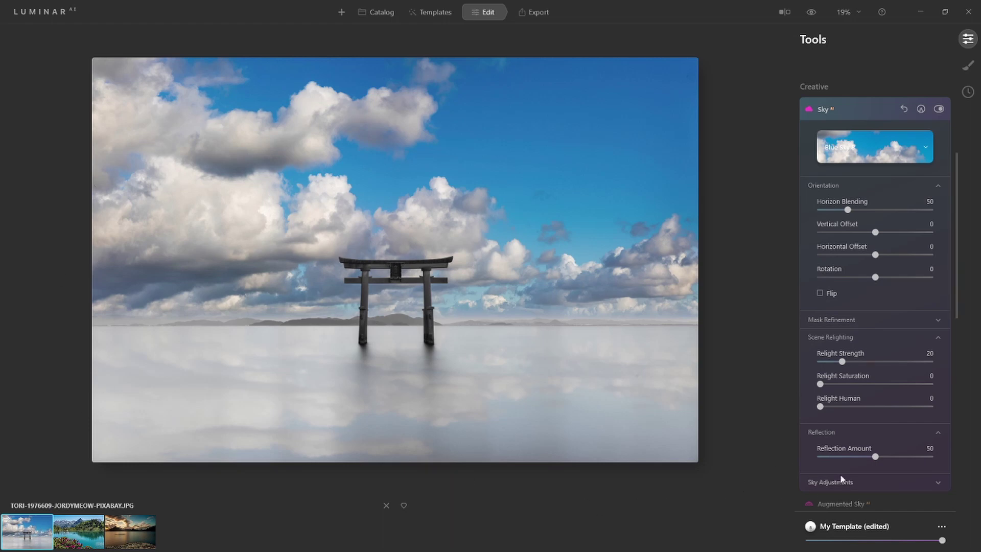
drag(876, 457, 943, 451)
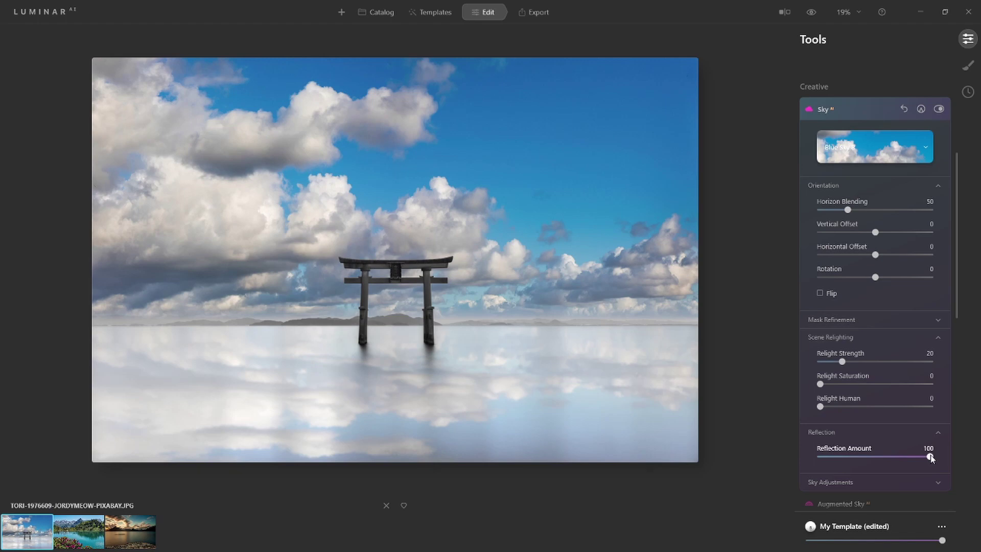
drag(930, 458, 872, 458)
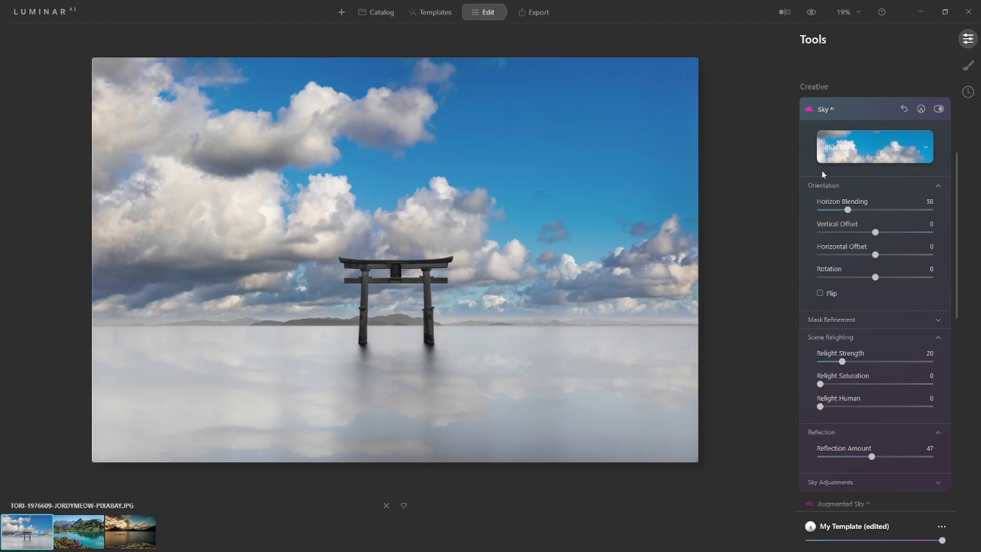
Step: Offset the sky to vertical -20 and horizontal 7, flip it, and lower Relight Human
mouse_move(875, 232)
mouse_down()
mouse_move(859, 231)
mouse_move(897, 231)
mouse_move(863, 229)
mouse_up()
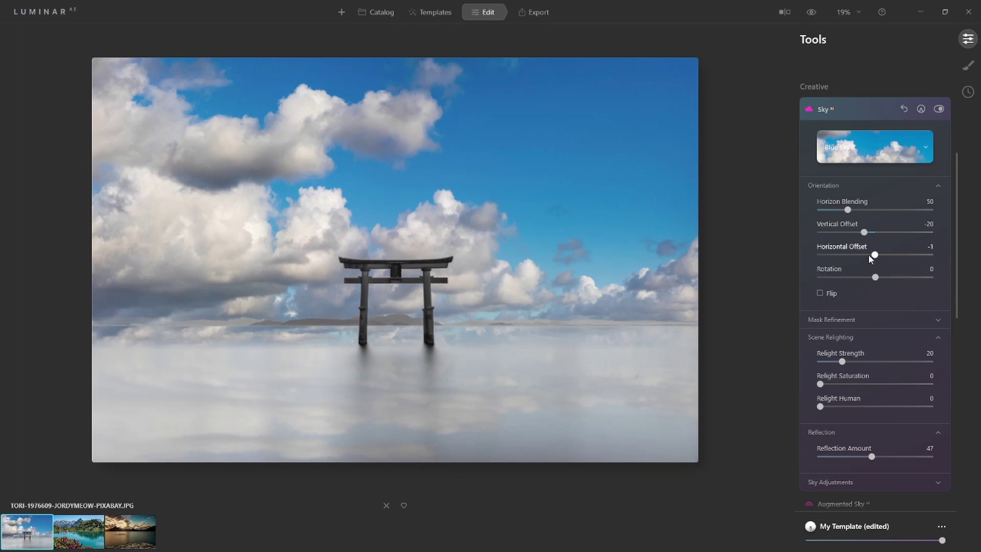
drag(869, 254, 874, 277)
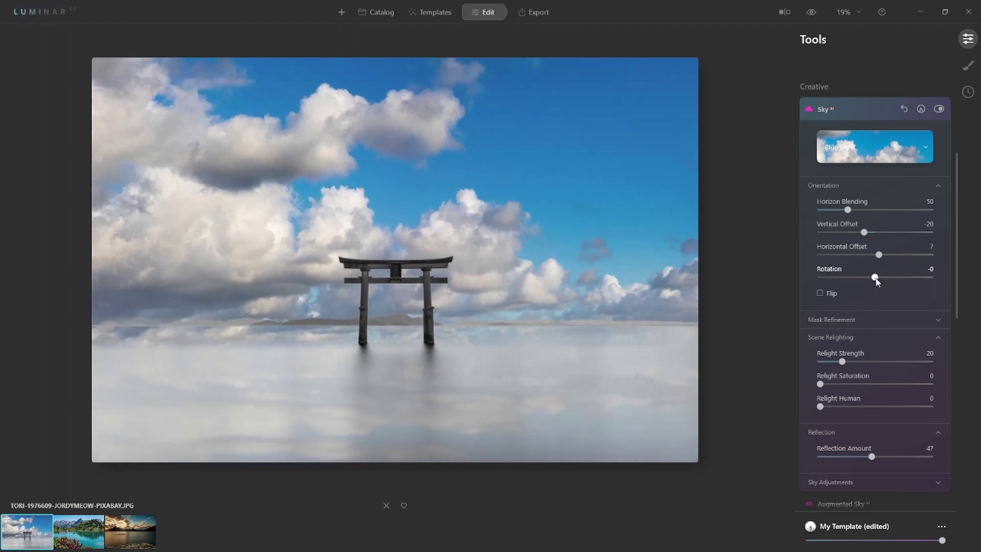
click(820, 292)
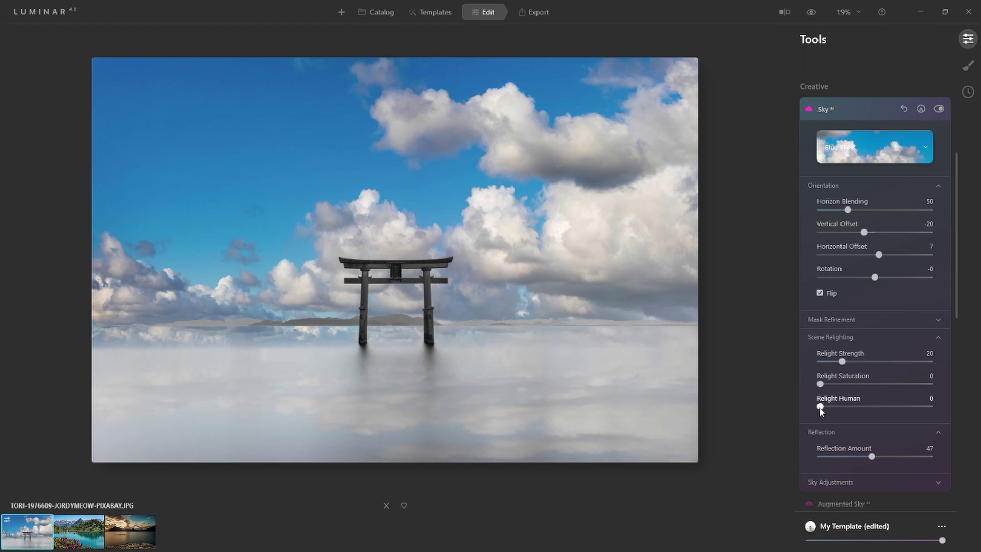
drag(823, 406, 808, 402)
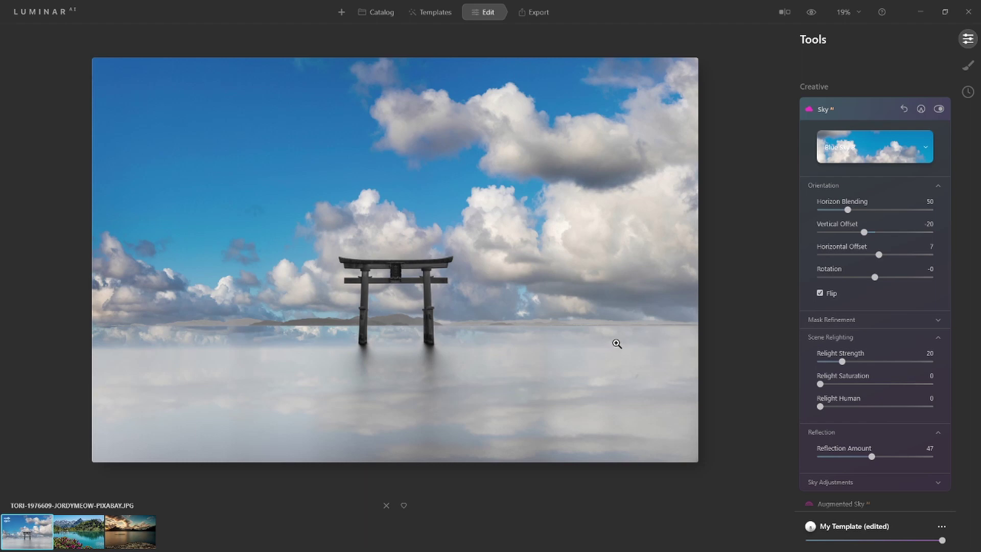
Step: In Sky Adjustments, set Atmospheric Haze 2, Warmth -8 and Brightness -10
click(822, 335)
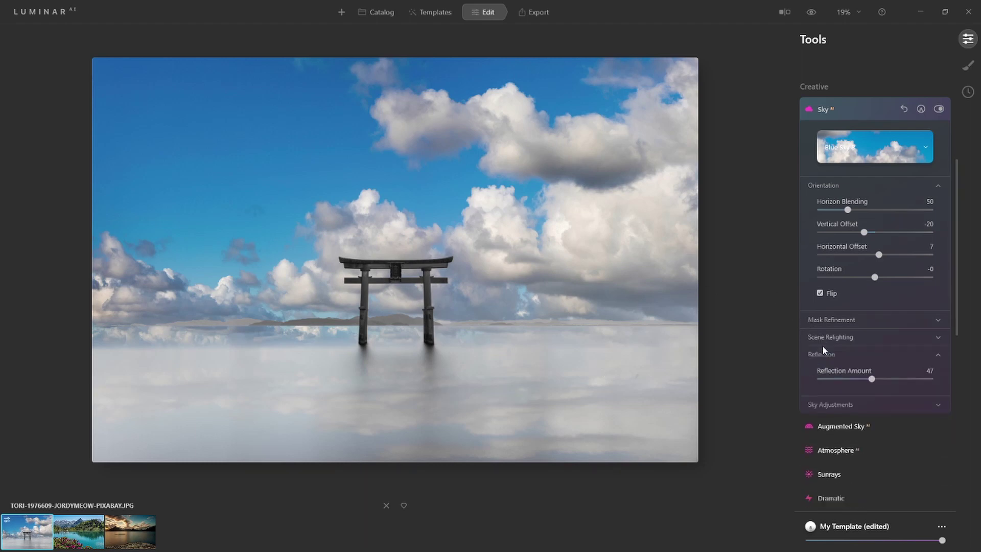
click(824, 409)
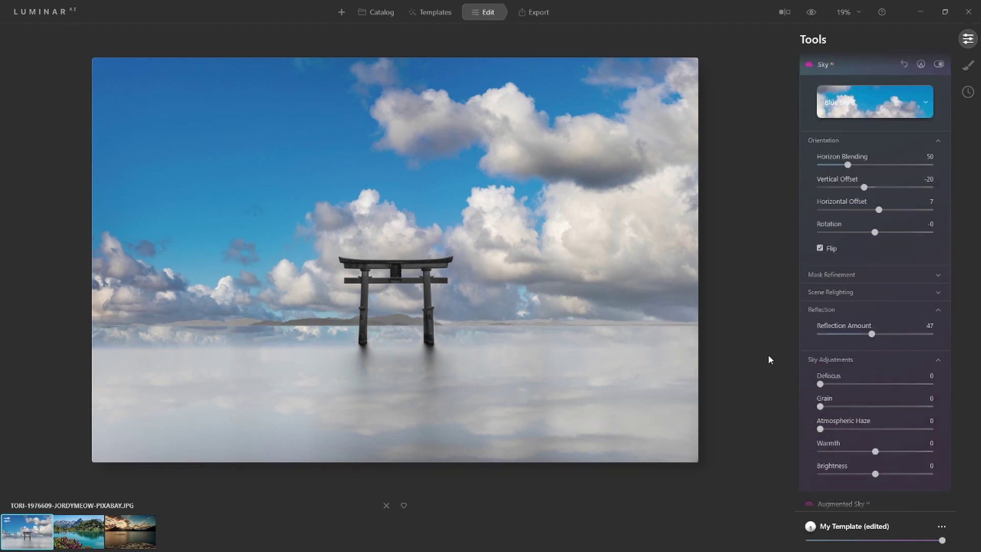
drag(820, 384, 823, 429)
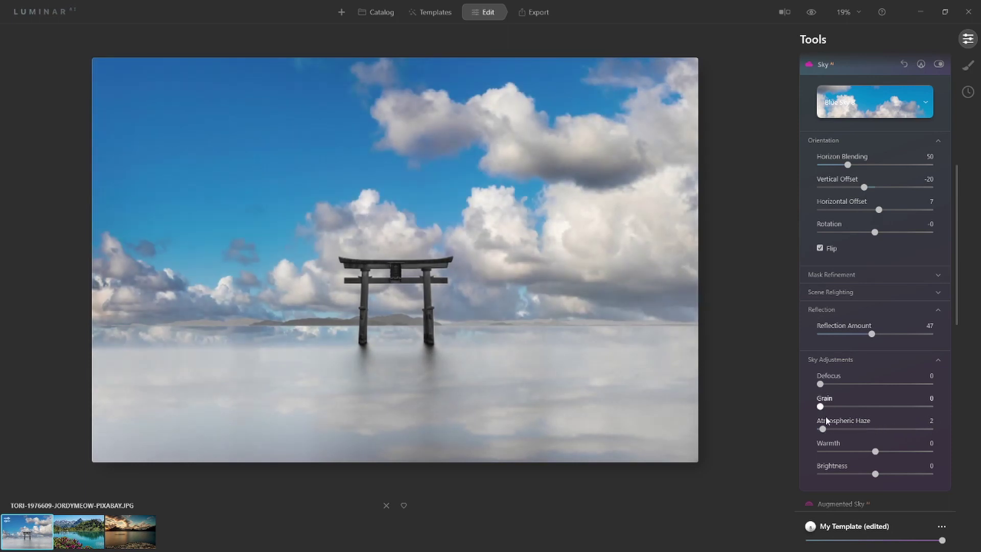
drag(875, 452, 868, 471)
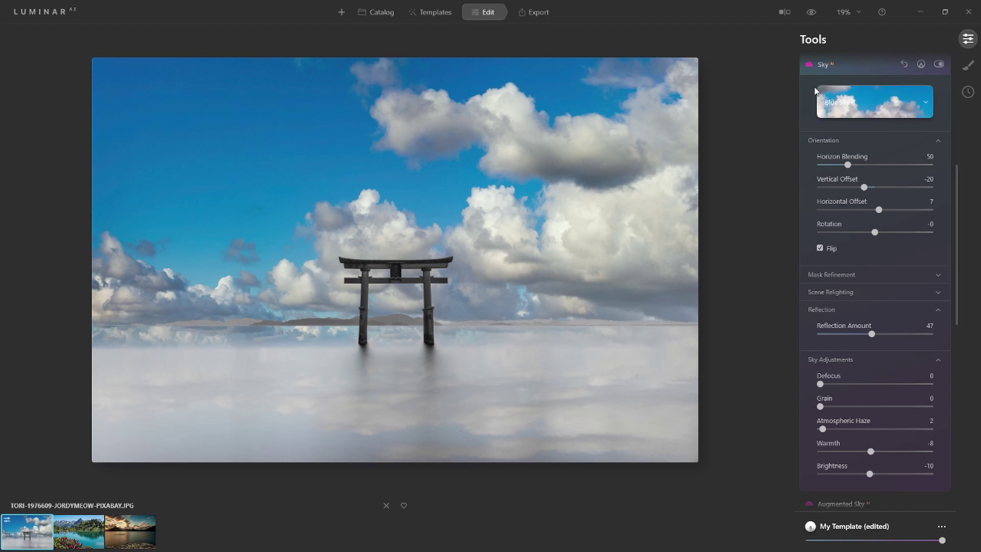
Step: Replace Blue Sky 8 with Dramatic Sky 2 from the Dramatic Sky category
click(852, 98)
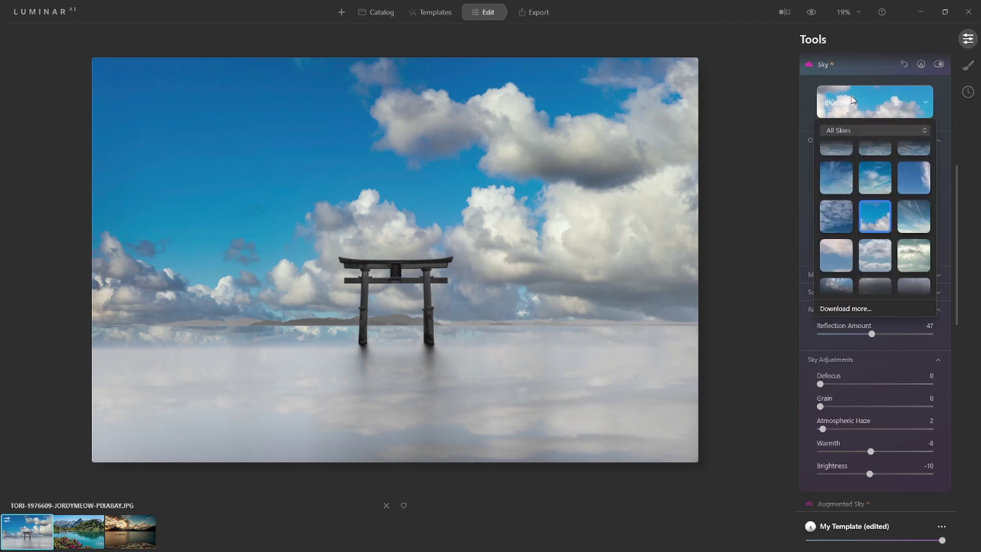
click(852, 131)
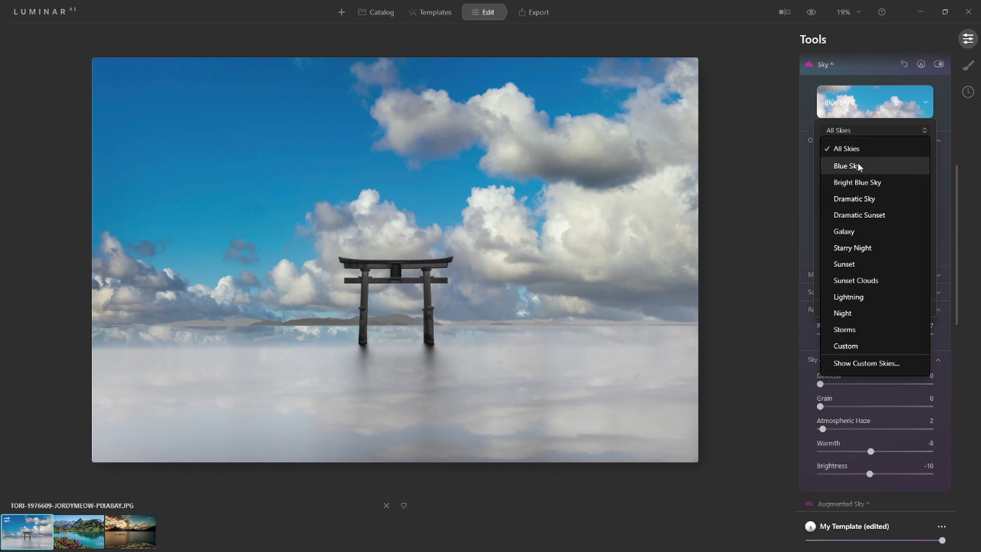
click(869, 203)
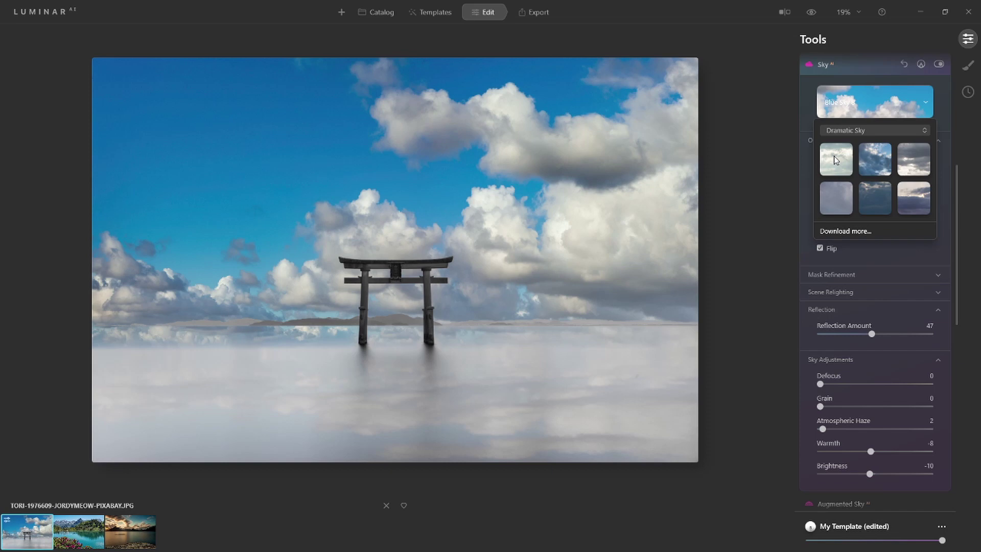
click(873, 166)
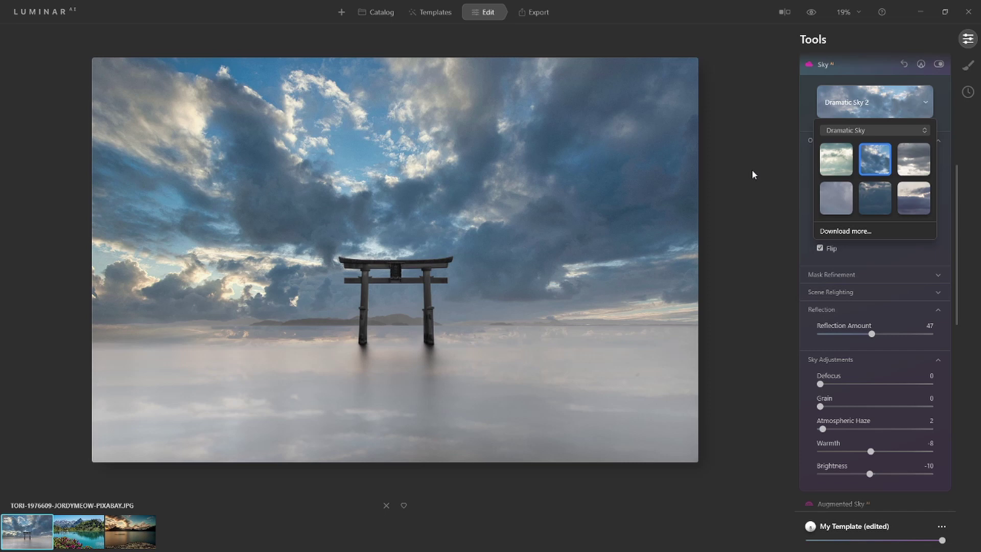
click(752, 171)
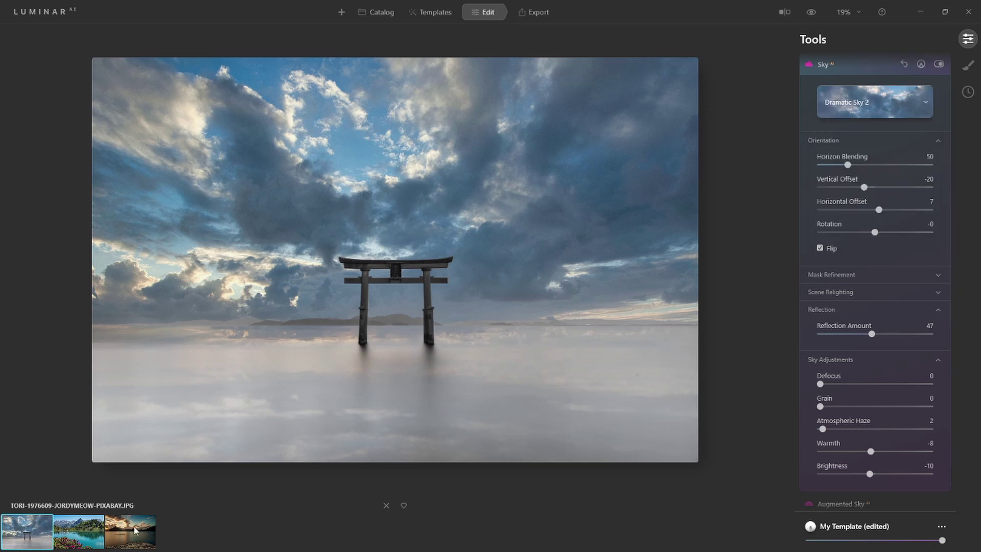
Step: Open the lake with flowers photo and apply a dramatic sunset sky from All Skies
click(82, 529)
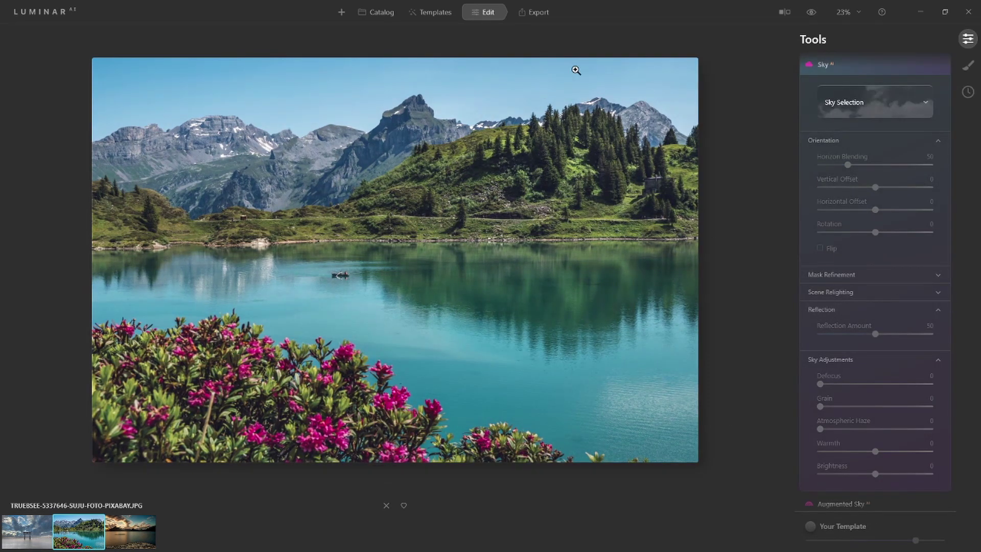
click(860, 109)
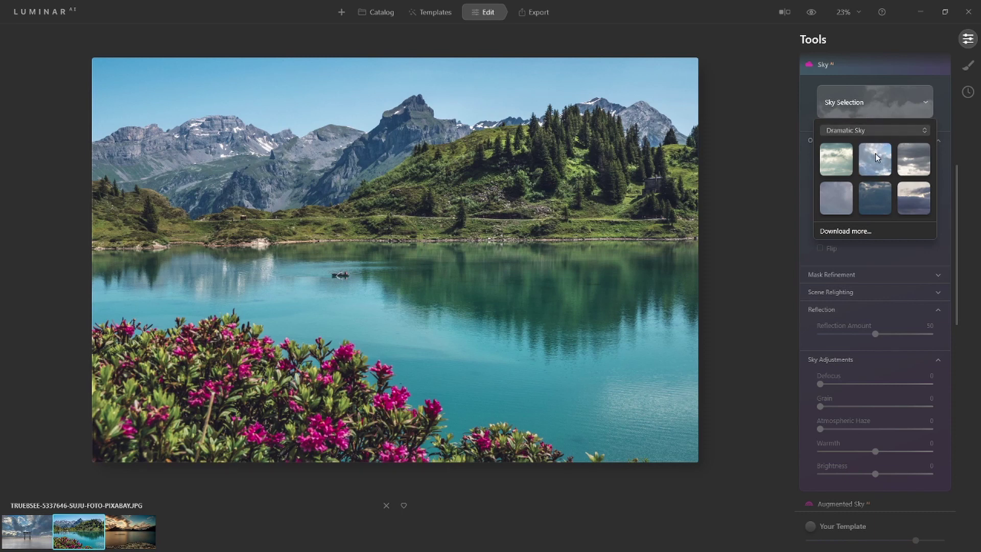
click(872, 130)
click(873, 154)
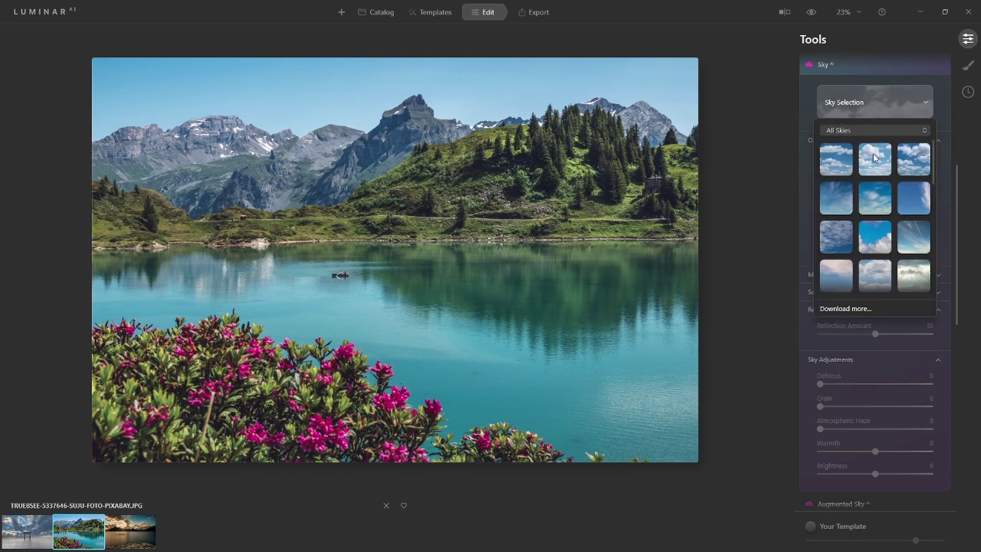
scroll(877, 184, down, 5)
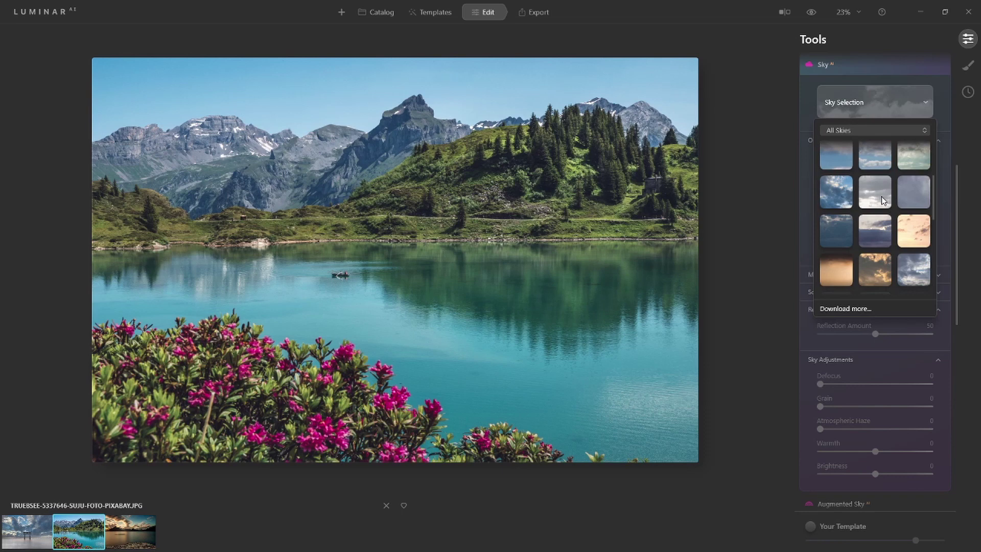
scroll(881, 197, down, 1)
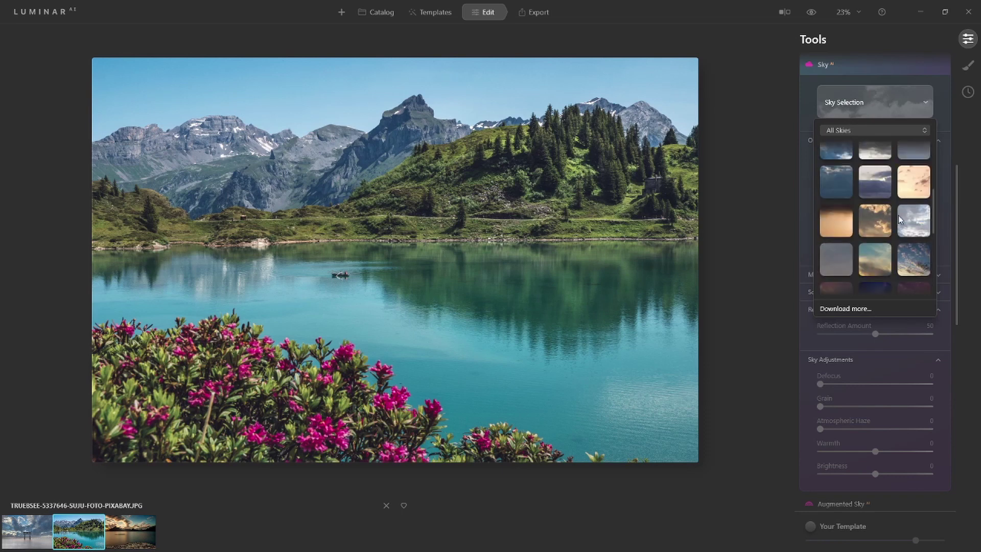
click(914, 220)
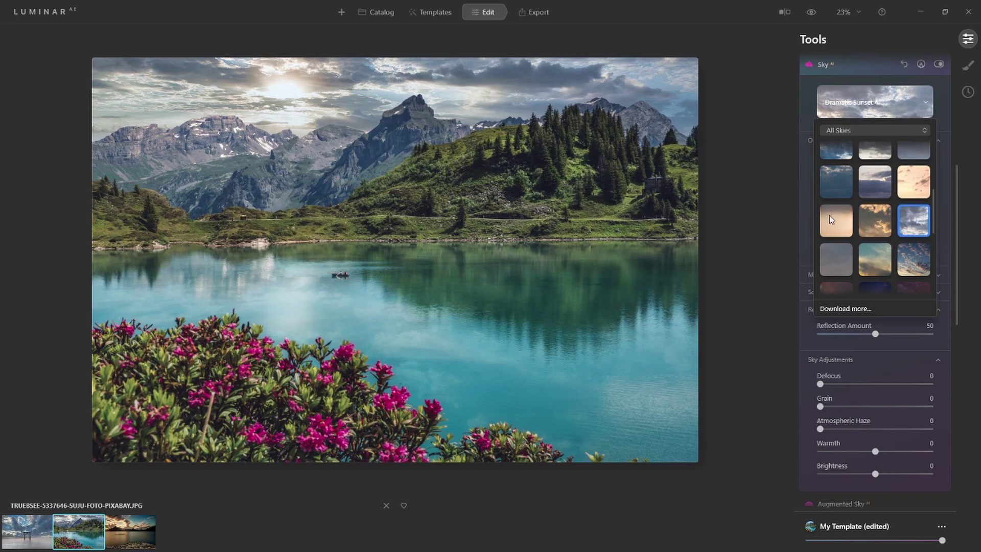
click(776, 292)
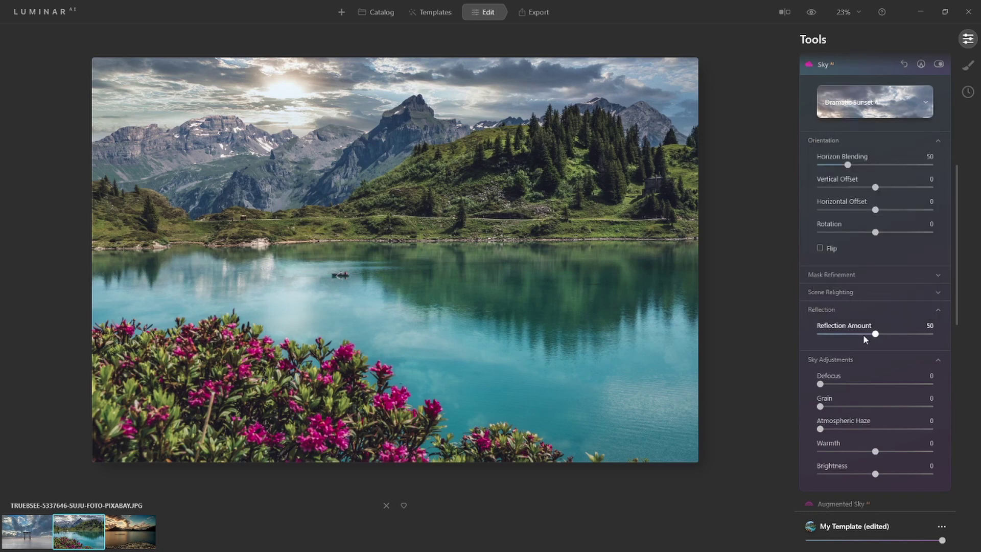
Step: Set the sky reflection to 38 and offset the sky to horizontal 4, vertical -3
drag(875, 337, 906, 335)
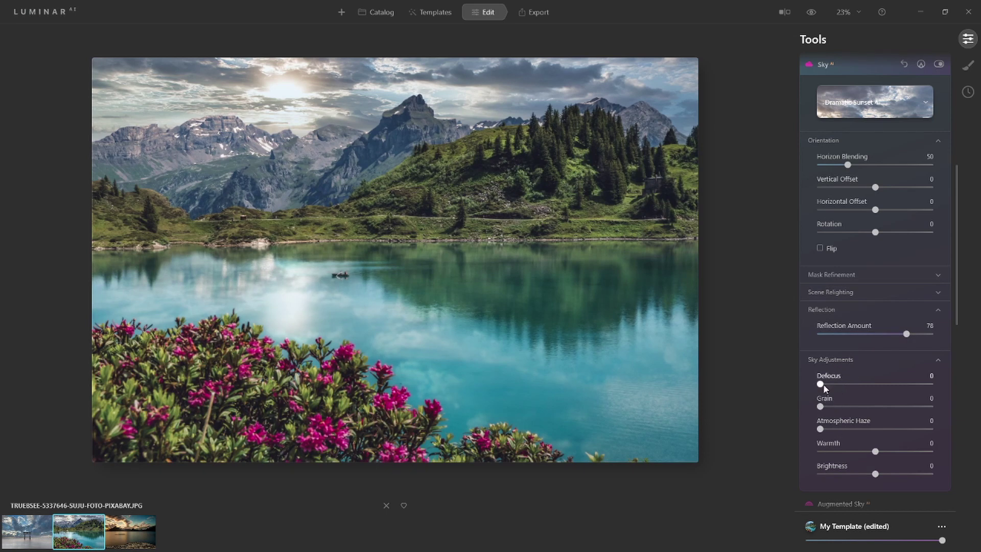
click(836, 358)
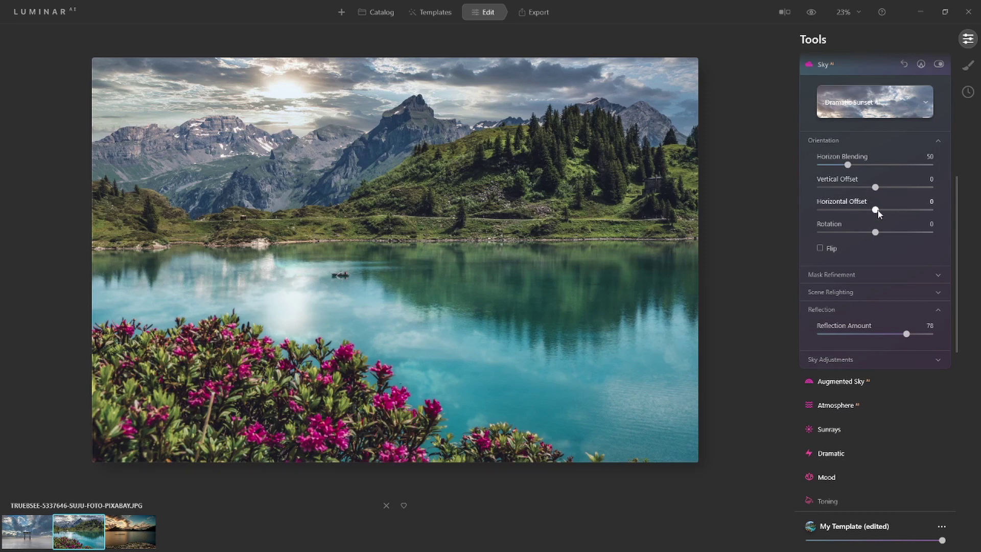
drag(878, 210, 877, 189)
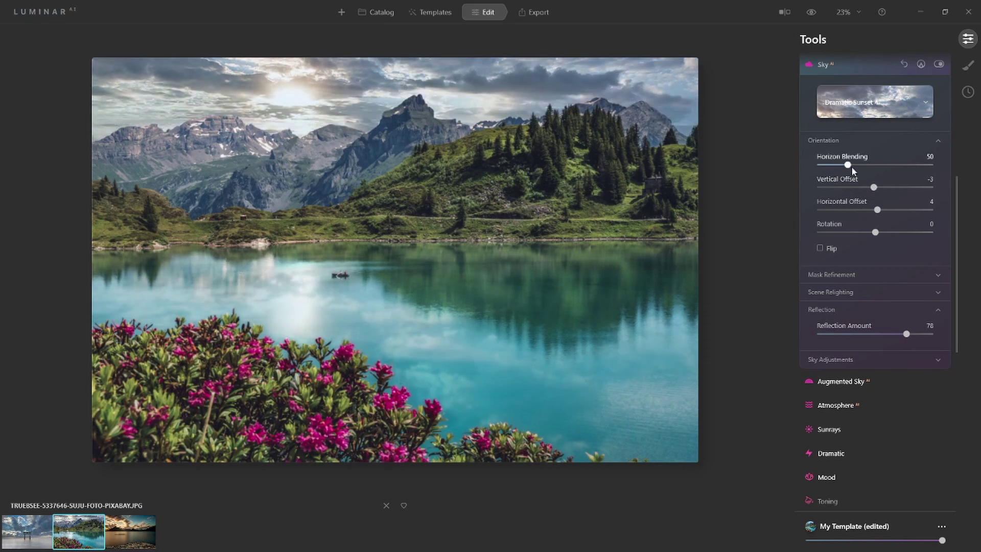
Step: Open the rocky lake sunset photo and apply the thunderstorm-3625405 lightning sky
click(130, 520)
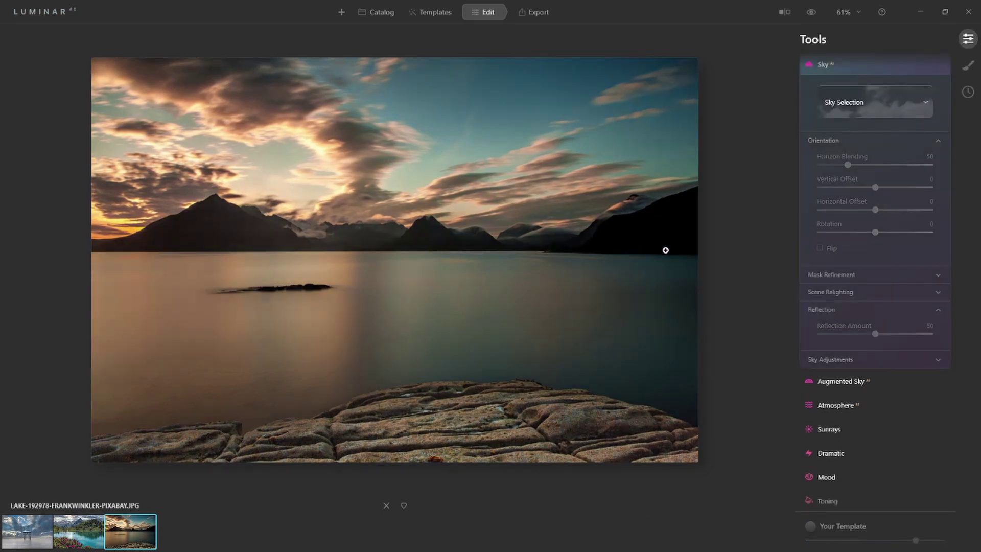
click(876, 89)
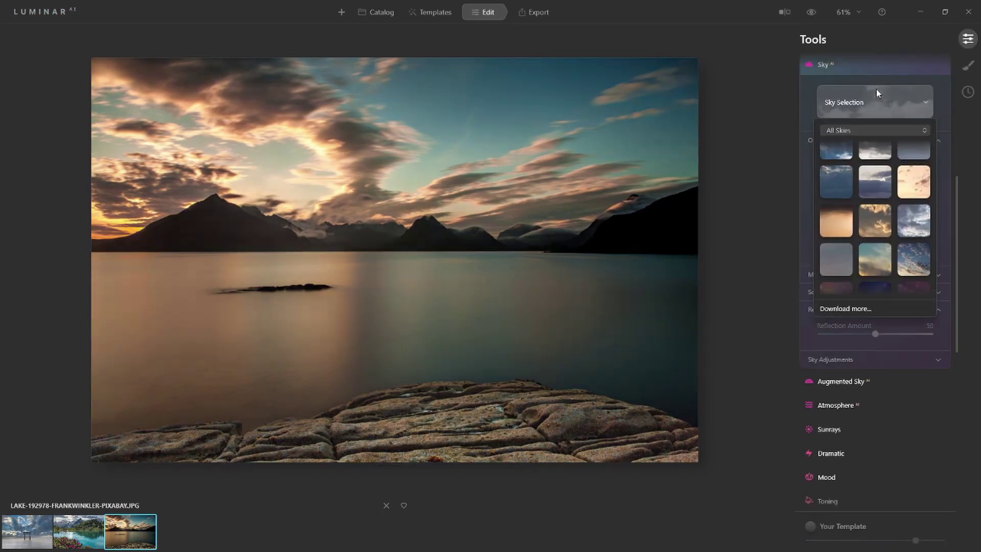
scroll(878, 210, down, 1)
scroll(878, 214, down, 3)
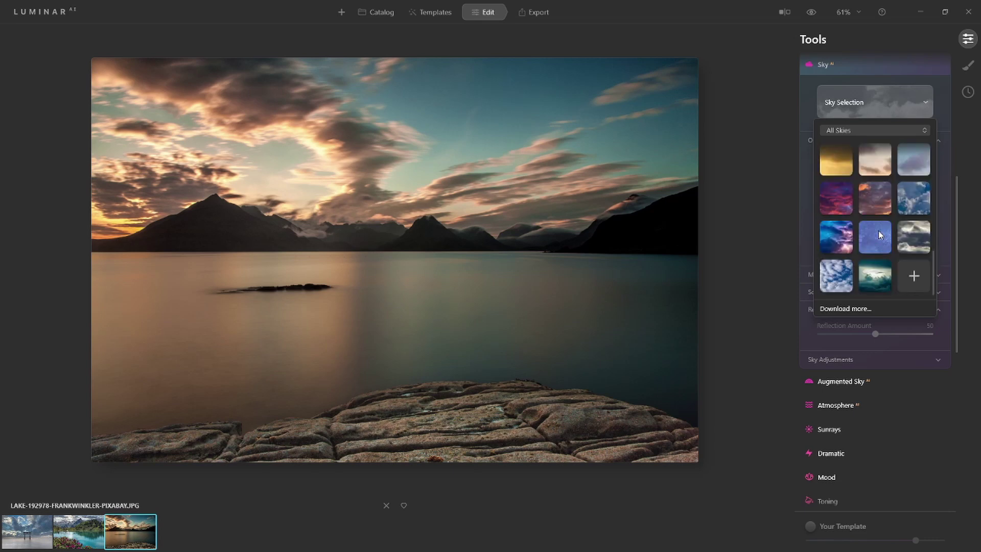
click(832, 235)
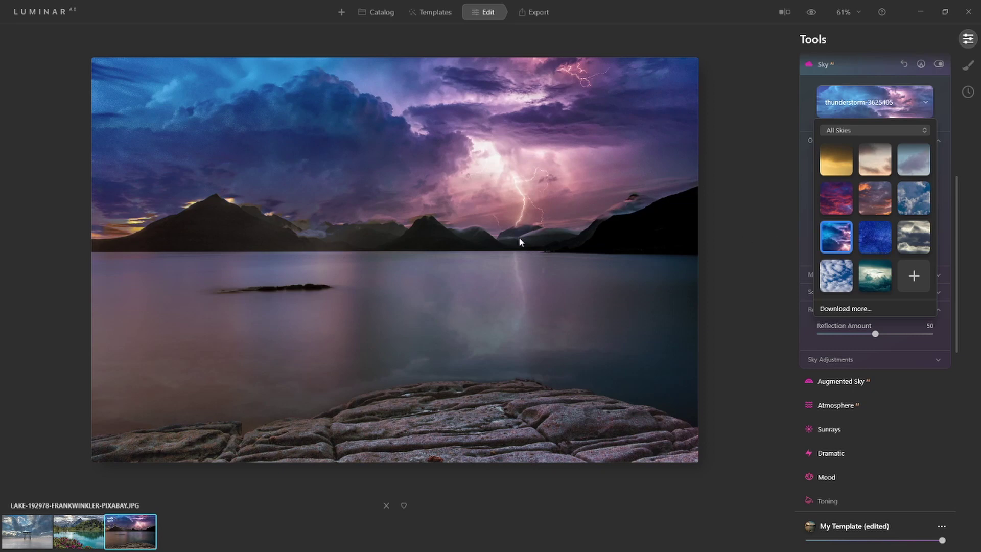
Step: Set the thunderstorm sky's Reflection Amount to 70 and Horizontal Offset to 13
click(754, 233)
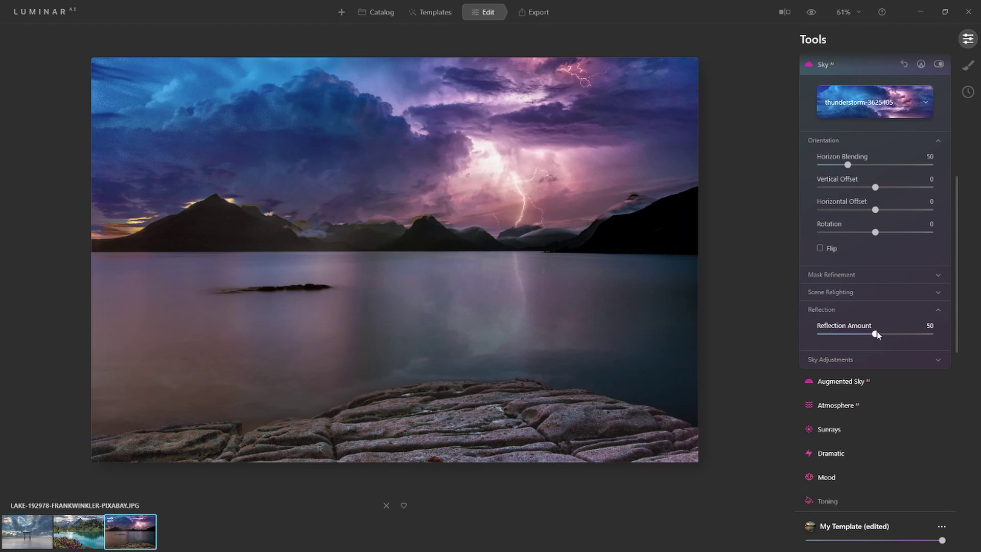
drag(876, 333, 898, 338)
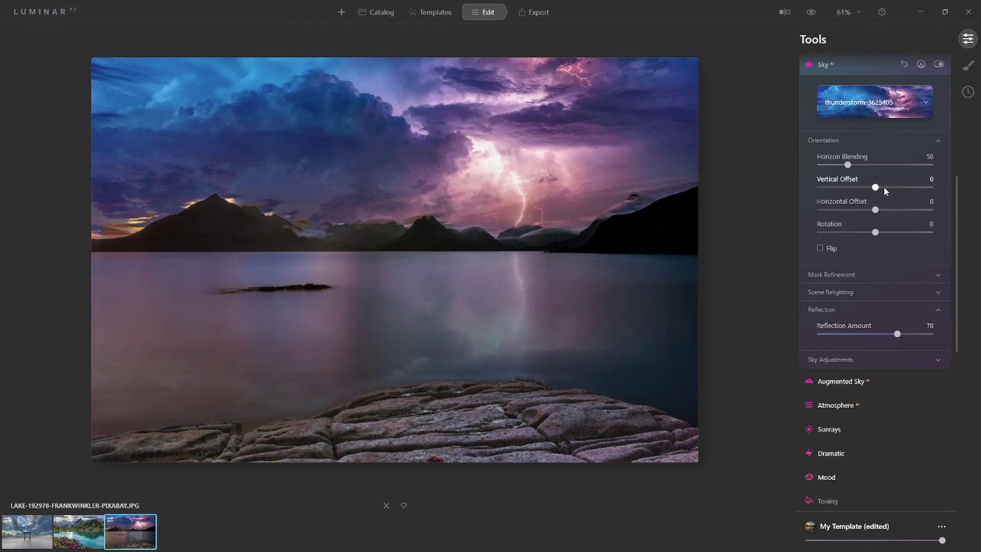
drag(876, 210, 884, 214)
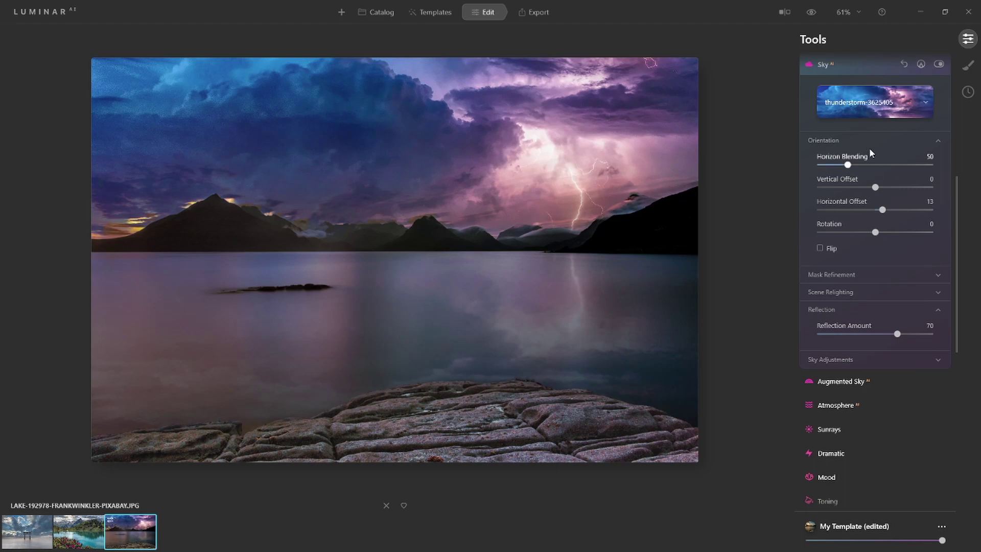
Step: Add a Local Masking texture layer loaded with the white initials logo file
click(966, 68)
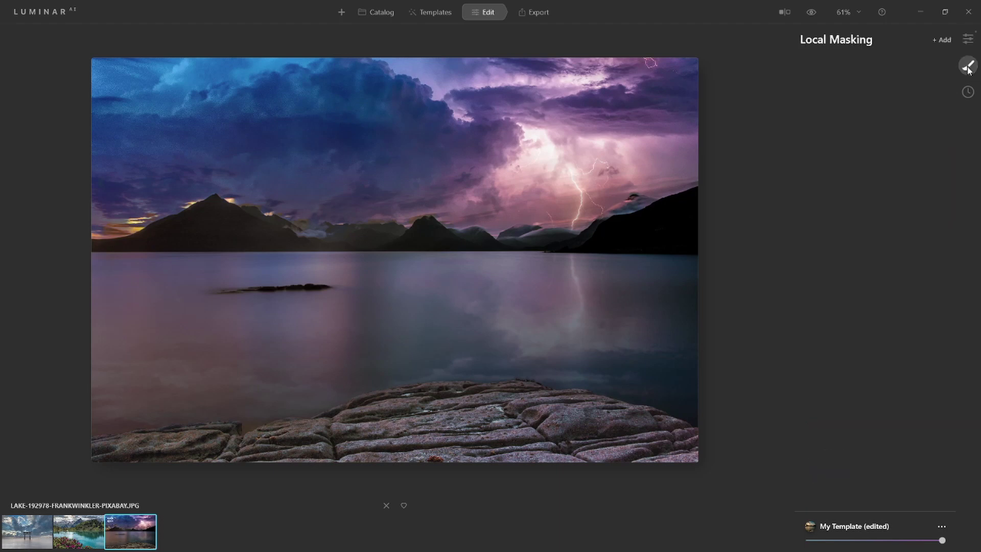
click(941, 40)
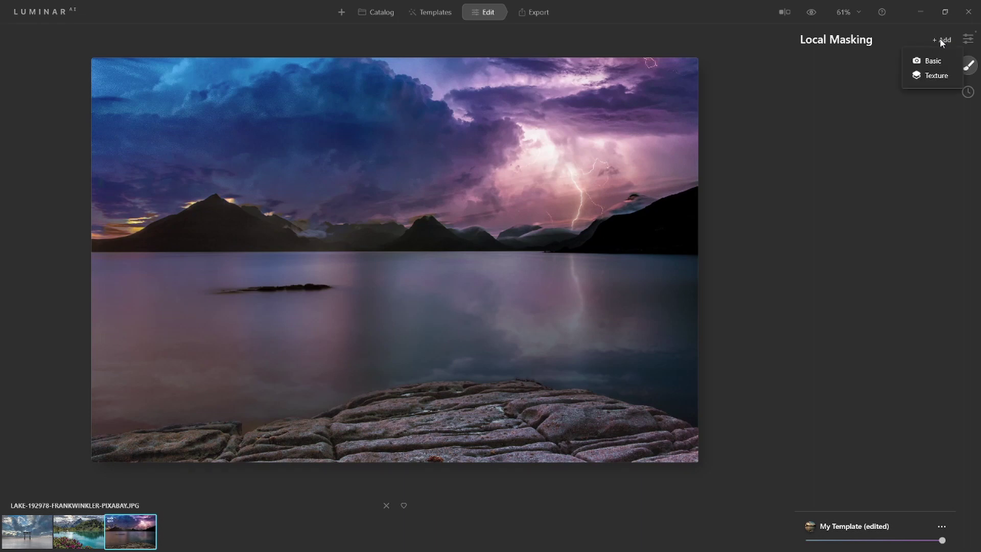
click(928, 77)
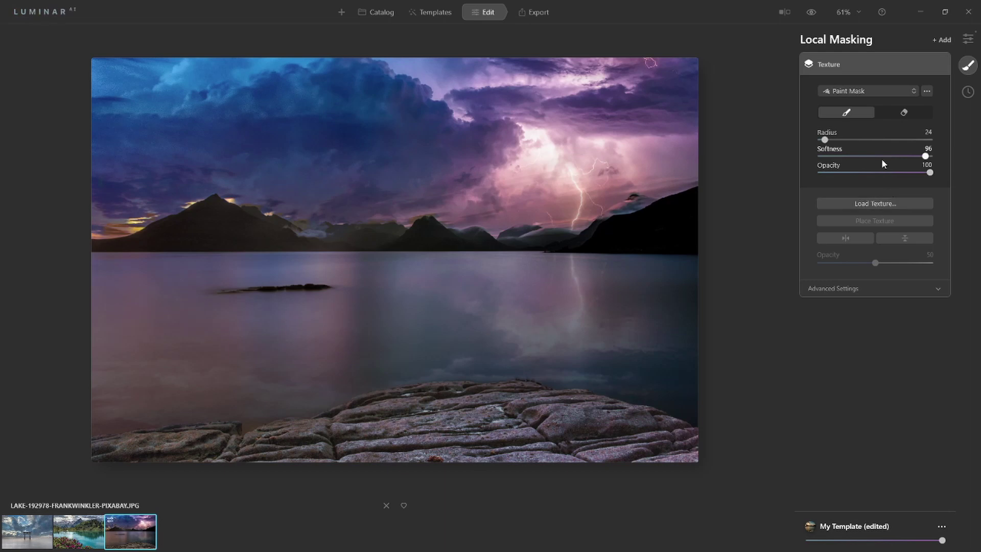
click(877, 204)
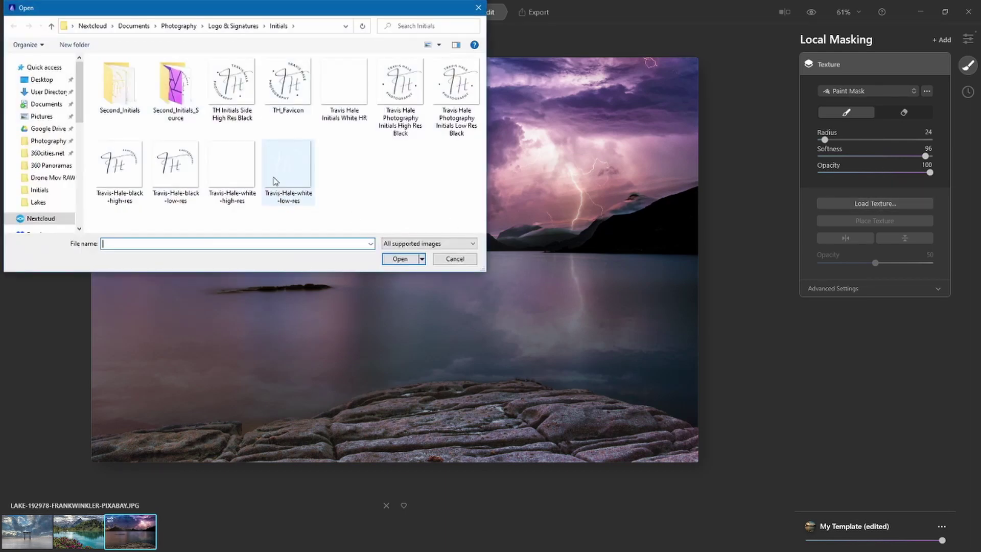
double_click(288, 167)
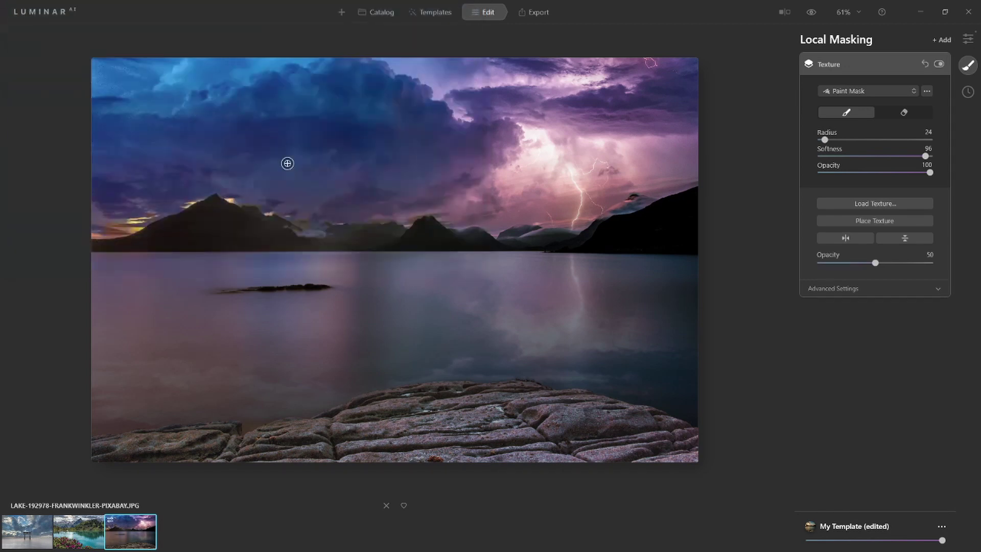
Step: Shrink the initials texture and move it into the sky above the left mountains
click(854, 223)
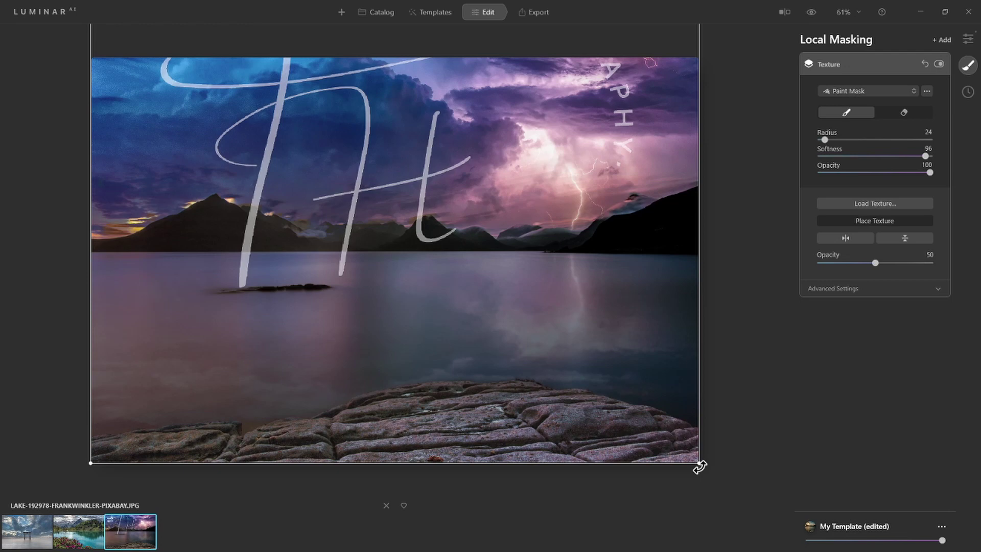
drag(696, 455, 384, 157)
drag(323, 113, 436, 428)
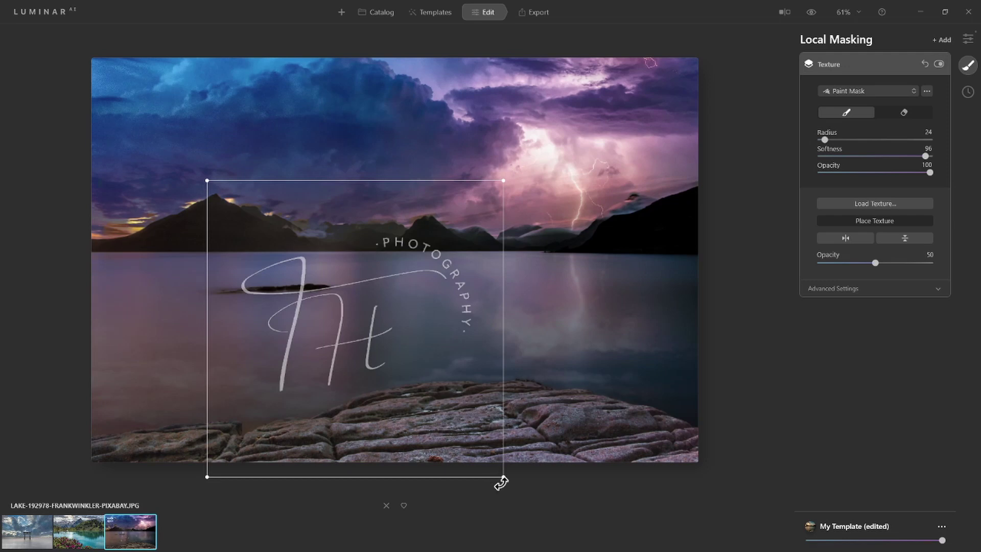
drag(502, 475, 375, 339)
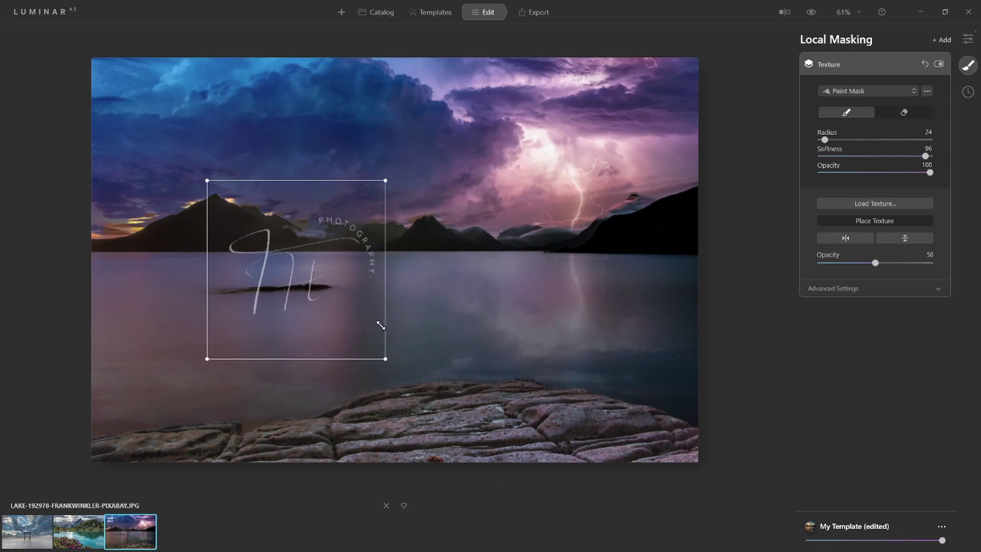
drag(346, 282, 297, 149)
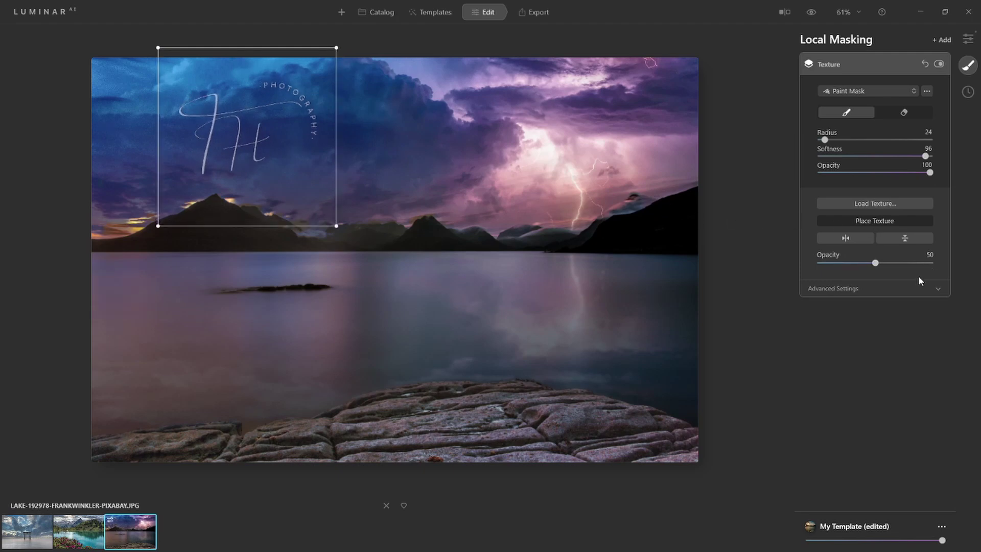
Step: Set the watermark to Screen blend, Brightness 83, Opacity 93, and shrink it top-left
click(839, 288)
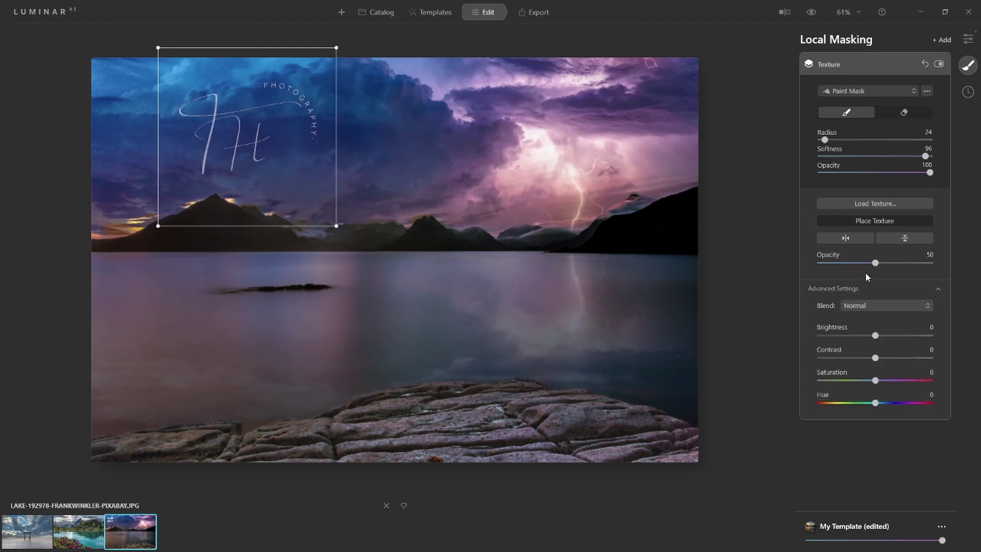
click(865, 302)
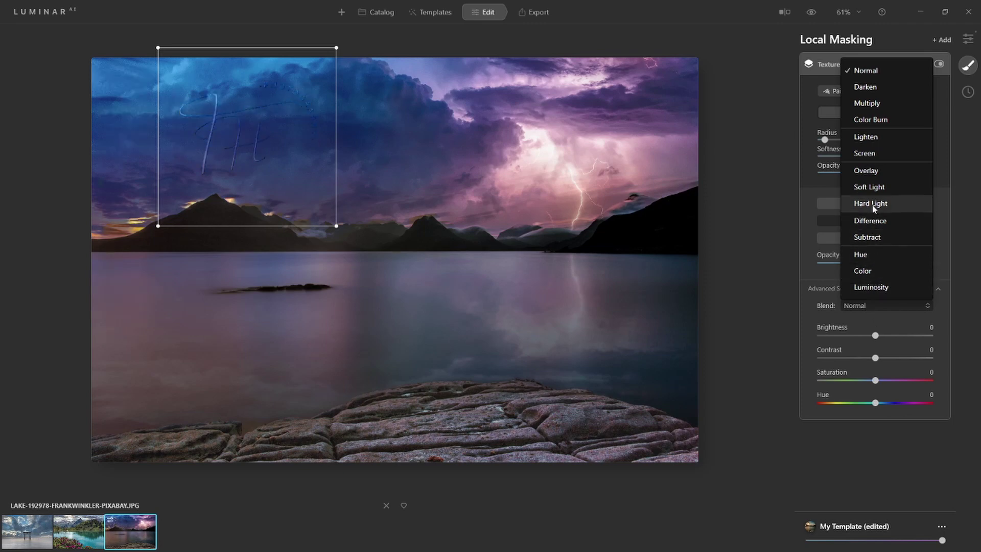
click(865, 158)
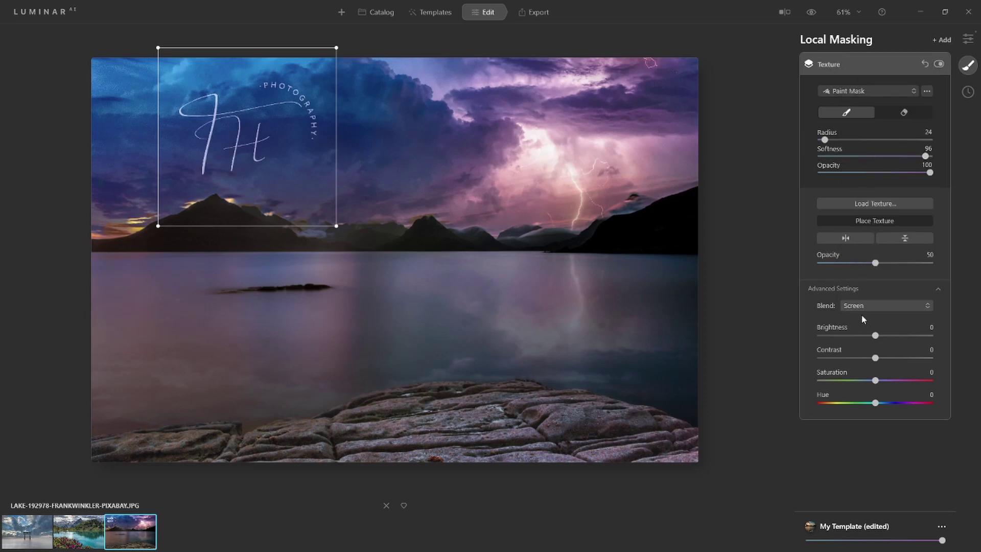
drag(874, 335, 919, 335)
drag(875, 262, 922, 266)
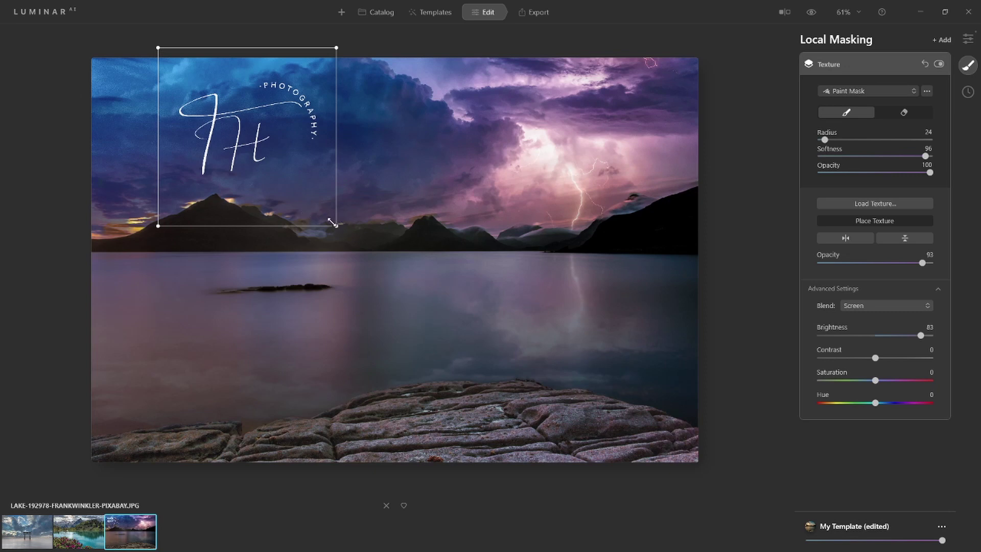
drag(298, 191, 160, 112)
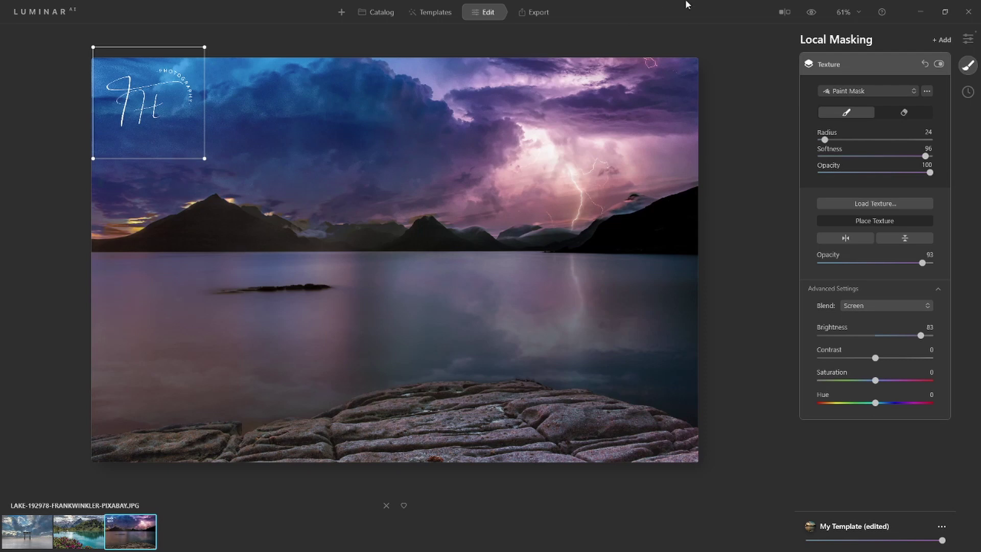
click(967, 40)
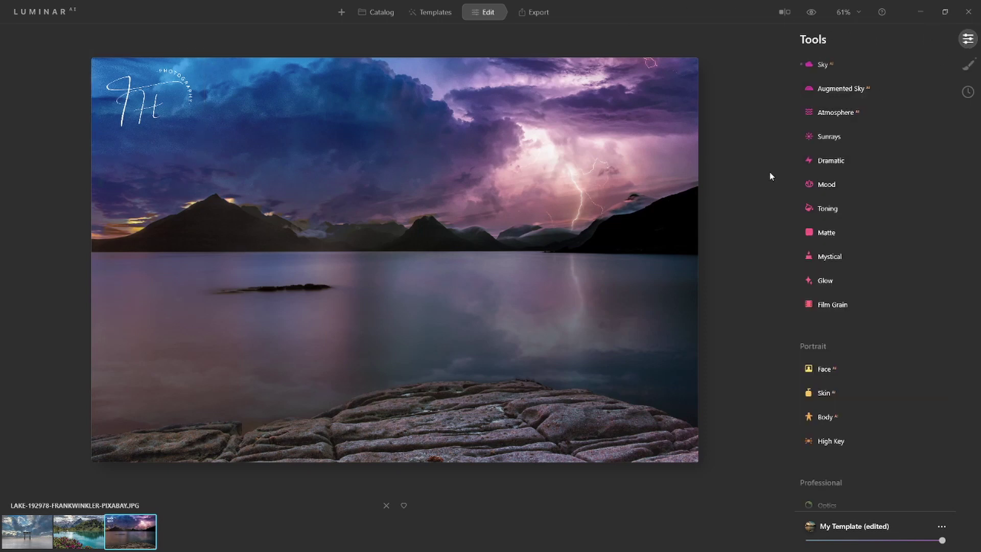